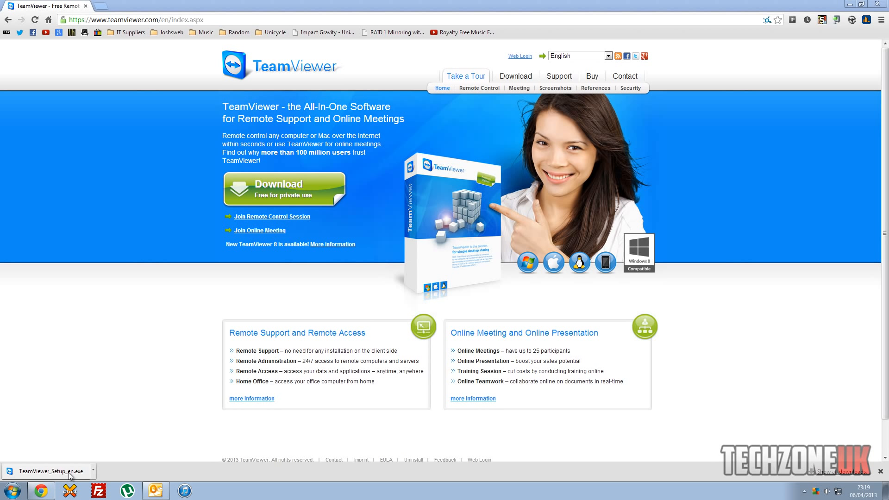
# Run the downloaded TeamViewer_Setup_en.exe past the security warning and proceed with installing TeamViewer.
pyautogui.click(54, 473)
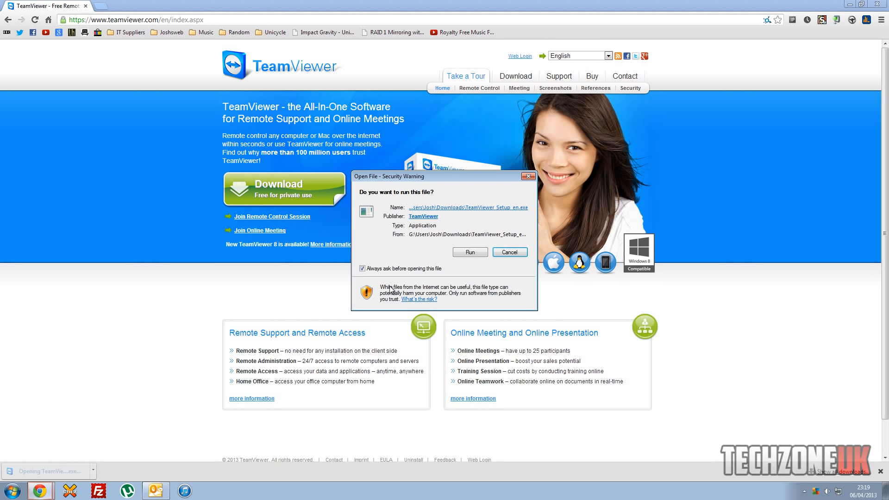
pyautogui.click(470, 252)
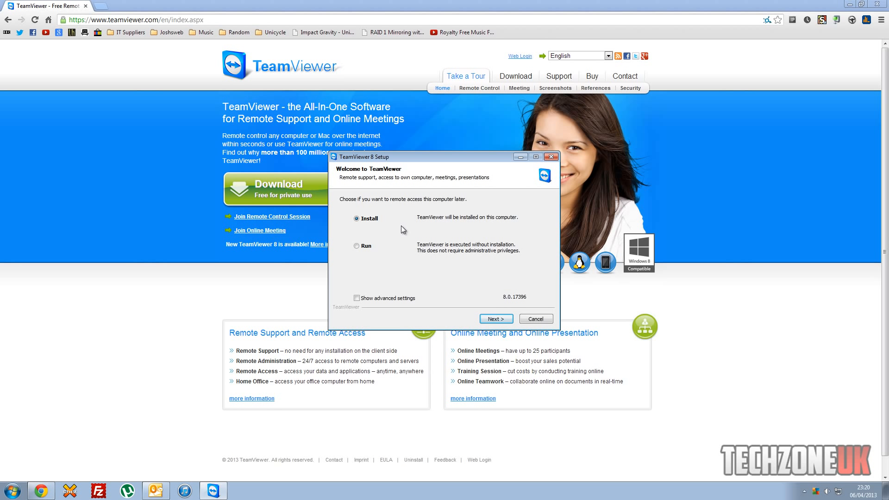
pyautogui.click(494, 319)
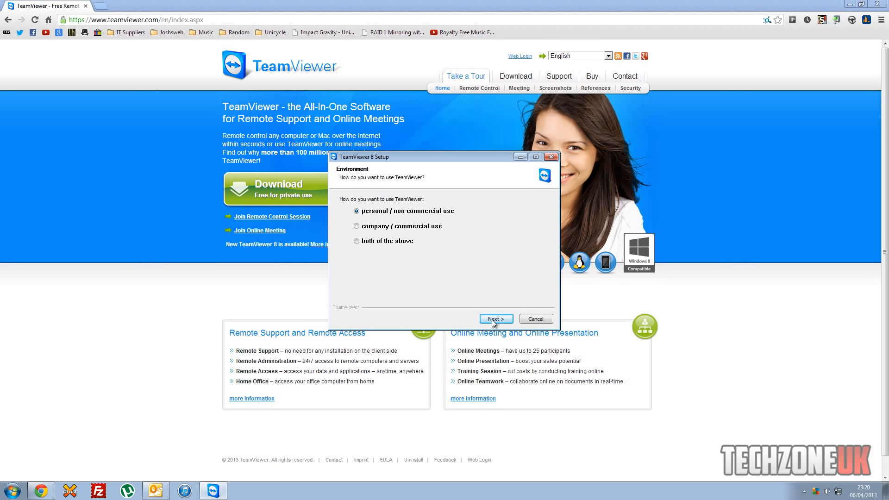
# Choose personal/non-commercial use, accept both licence terms, and install with the default installation type.
pyautogui.click(492, 320)
pyautogui.click(343, 295)
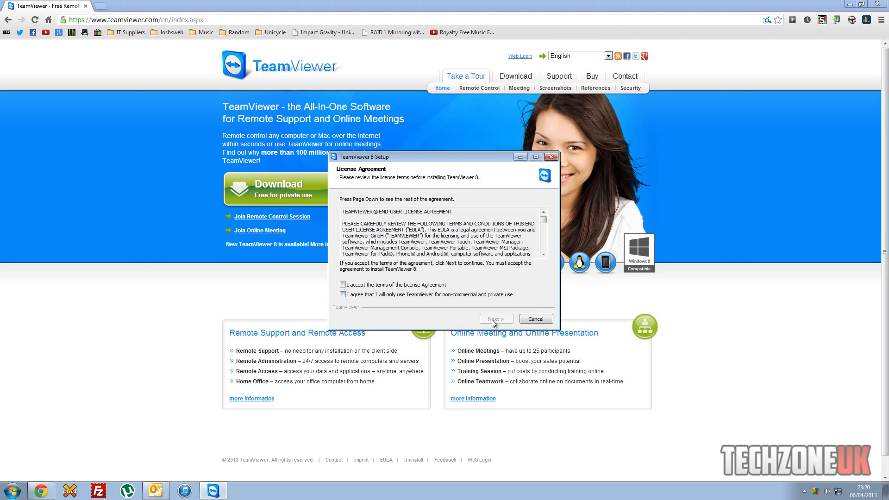
pyautogui.click(343, 285)
pyautogui.click(342, 295)
pyautogui.moveTo(544, 220); pyautogui.dragTo(544, 248)
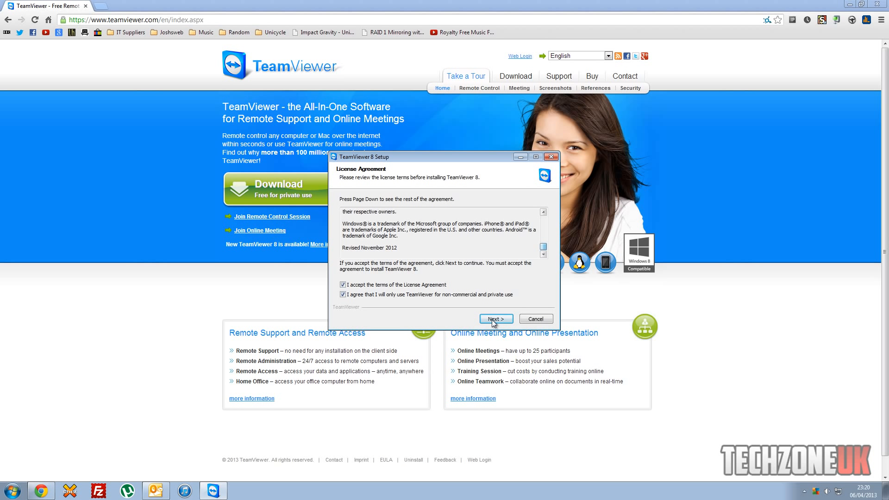
pyautogui.click(492, 319)
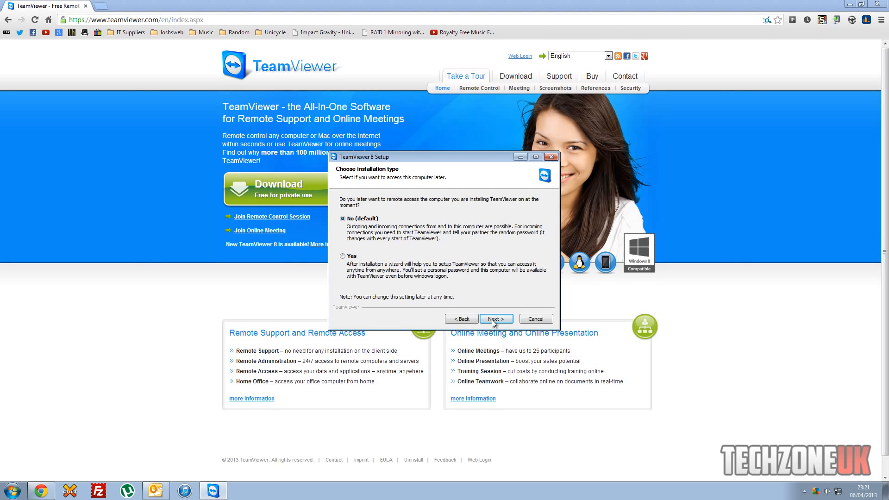
pyautogui.click(492, 320)
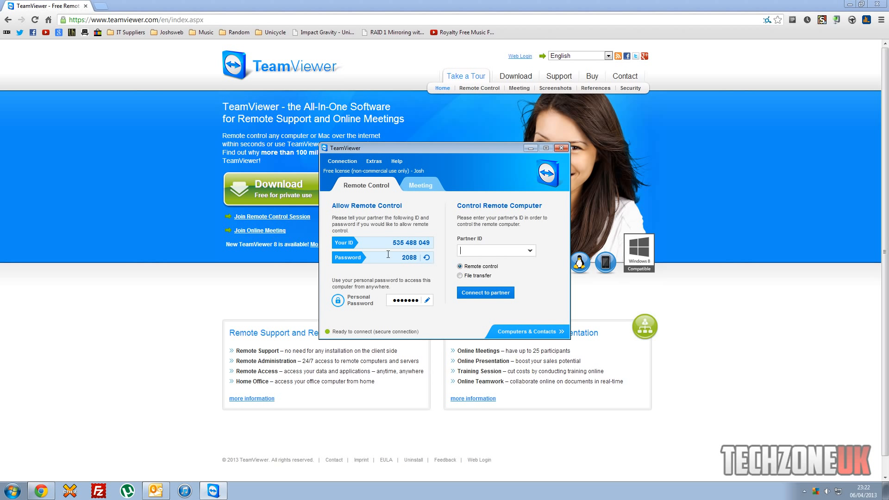
# Highlight this computer's ID in the newly opened TeamViewer main window.
pyautogui.moveTo(390, 243); pyautogui.dragTo(416, 259)
# Point out this computer's Your ID and session password in the main window.
pyautogui.click(416, 259)
pyautogui.moveTo(426, 247); pyautogui.dragTo(396, 248)
pyautogui.moveTo(402, 258); pyautogui.dragTo(418, 258)
# Connect to the partner computer by its ID and log on with its password.
pyautogui.click(484, 250)
pyautogui.write('675503372')
pyautogui.click(484, 295)
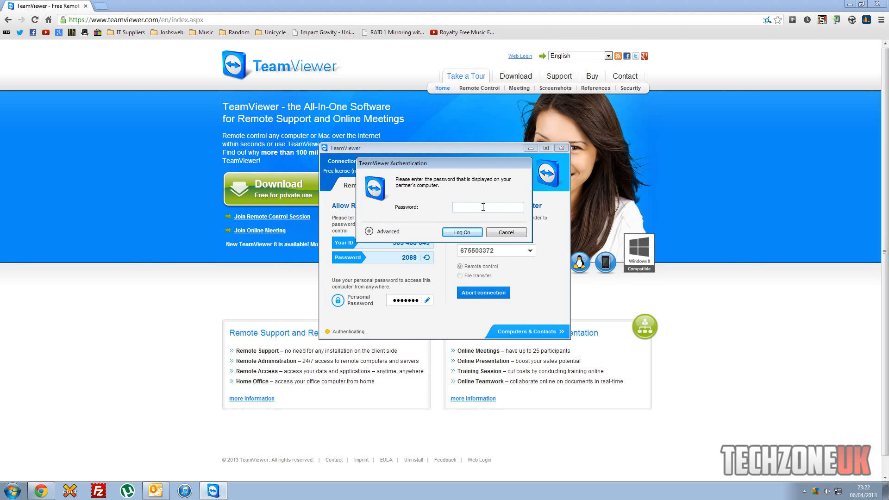
pyautogui.write('••••')
pyautogui.click(477, 231)
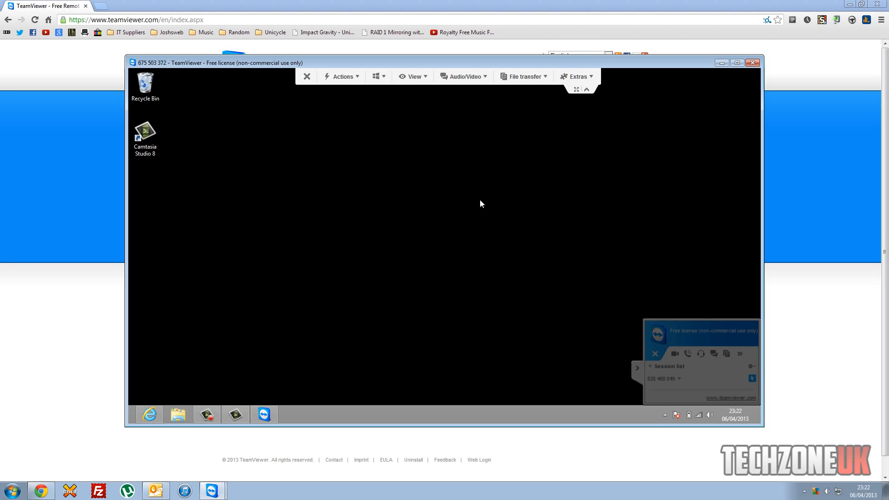
# Hide the session information panel, then open and close File Explorer on the remote PC.
pyautogui.click(638, 369)
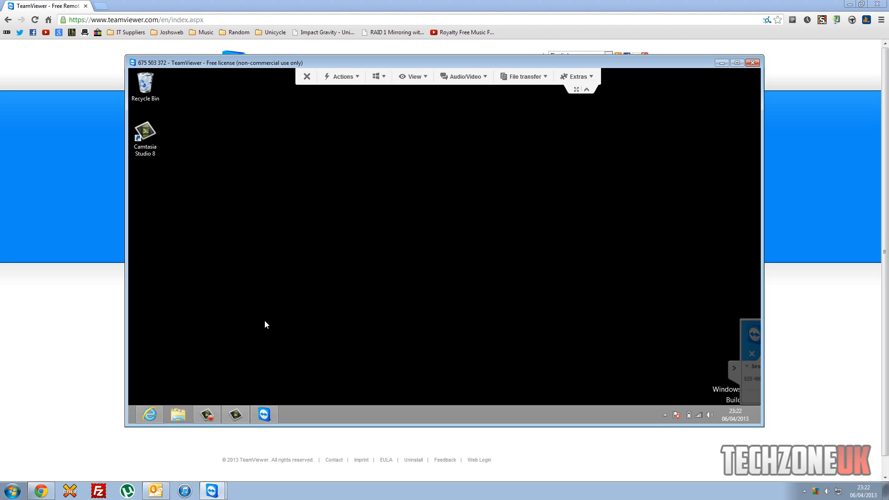
pyautogui.click(174, 414)
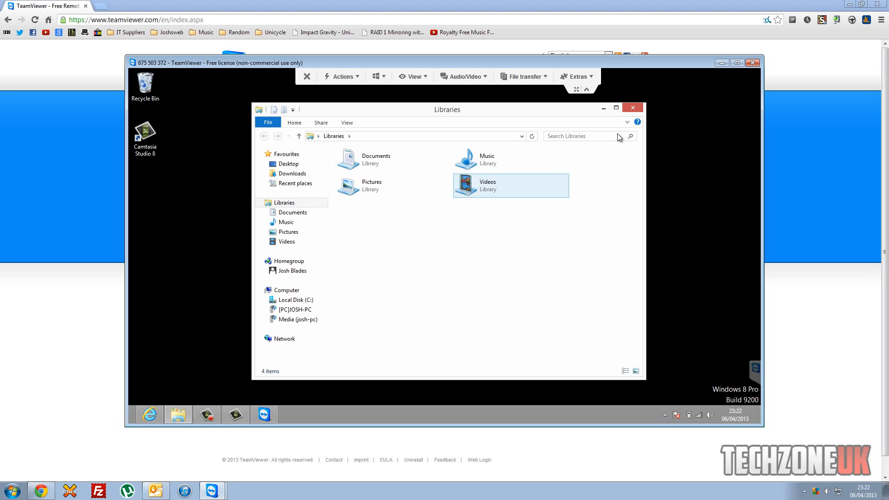
pyautogui.click(635, 108)
# Minimize the session toolbar, peek at the remote hidden tray icons, restore the toolbar and open Actions.
pyautogui.click(587, 90)
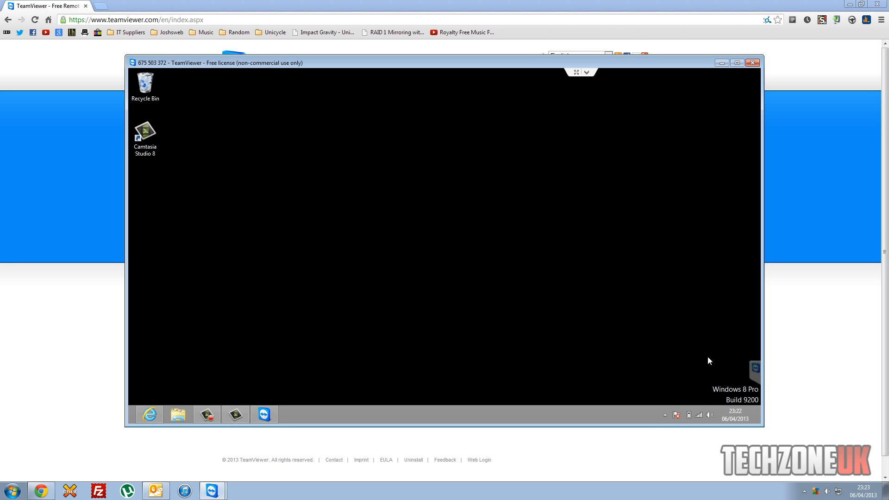
pyautogui.click(666, 415)
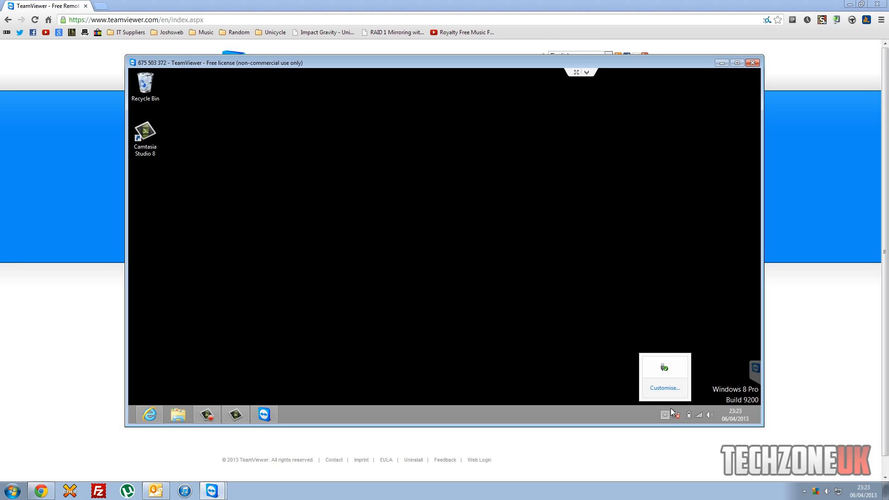
pyautogui.click(721, 402)
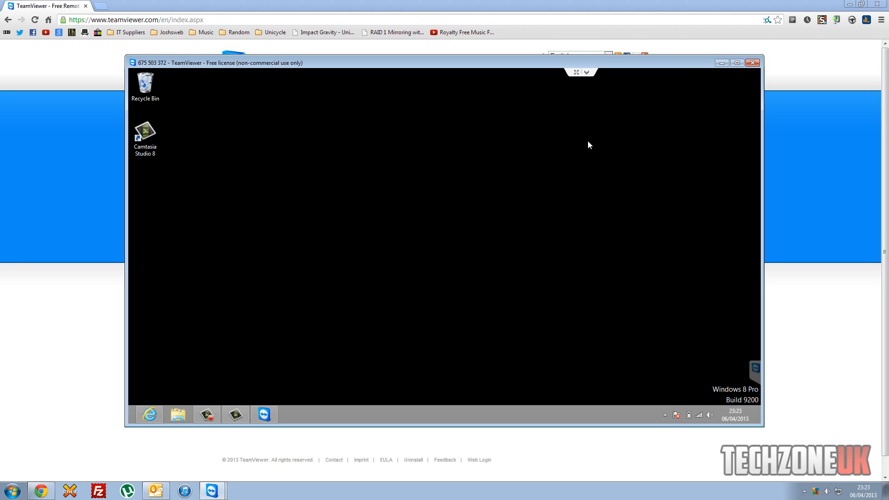
pyautogui.click(586, 73)
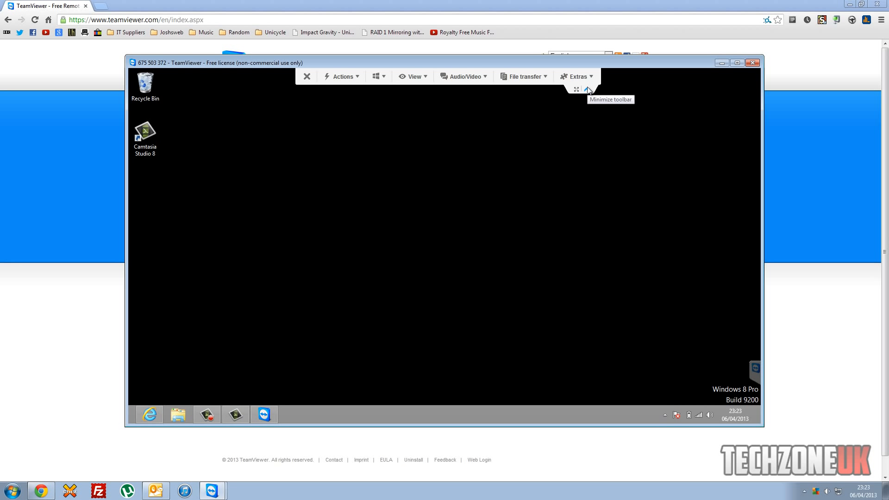
pyautogui.click(353, 79)
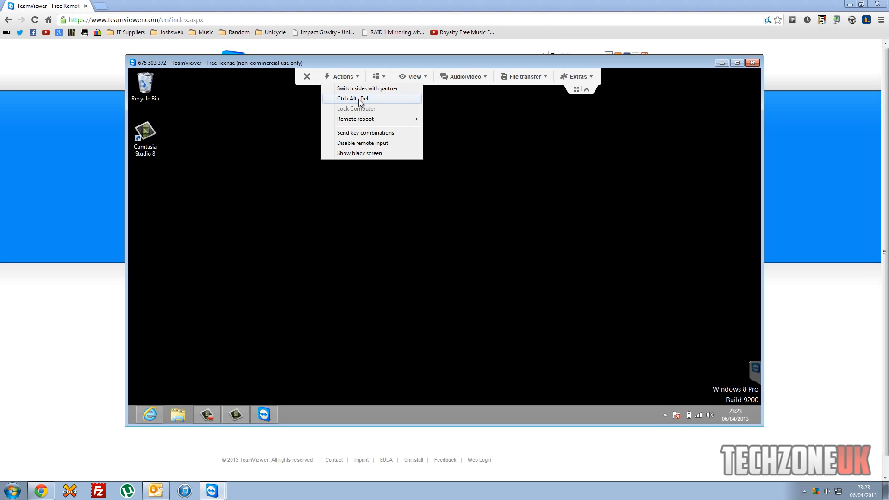
# In the Actions menu, review Remote reboot, enable Send key combinations and choose Disable remote input.
pyautogui.moveTo(367, 124)
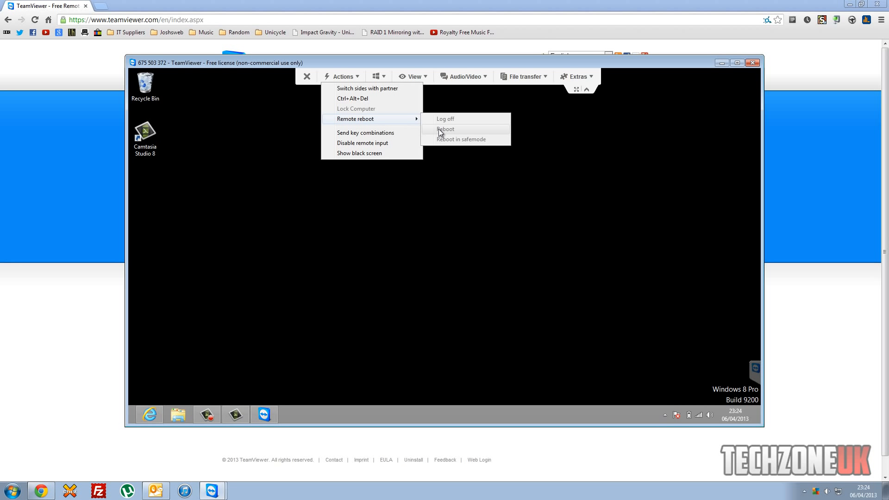
pyautogui.click(379, 133)
pyautogui.click(345, 77)
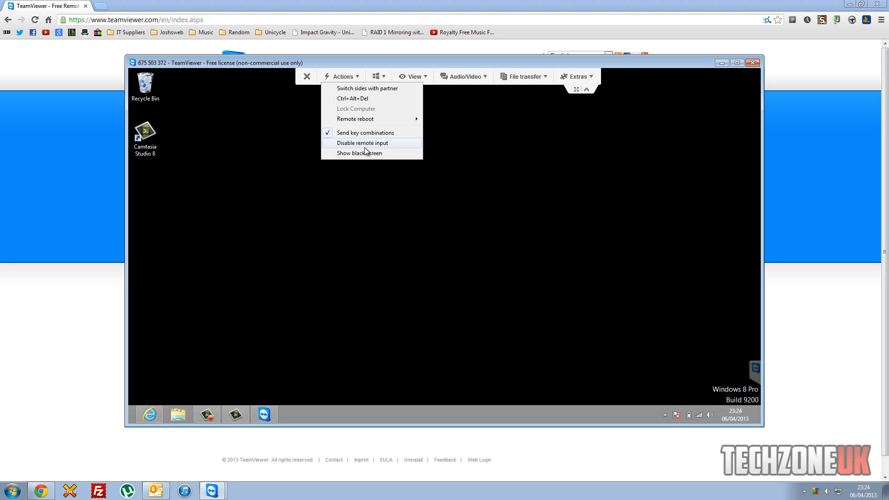
pyautogui.click(364, 133)
pyautogui.click(345, 77)
pyautogui.click(348, 134)
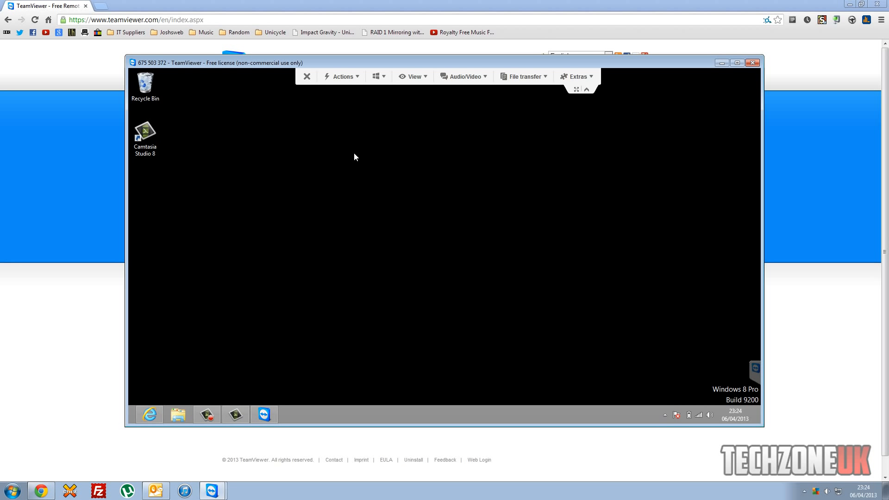
pyautogui.click(347, 77)
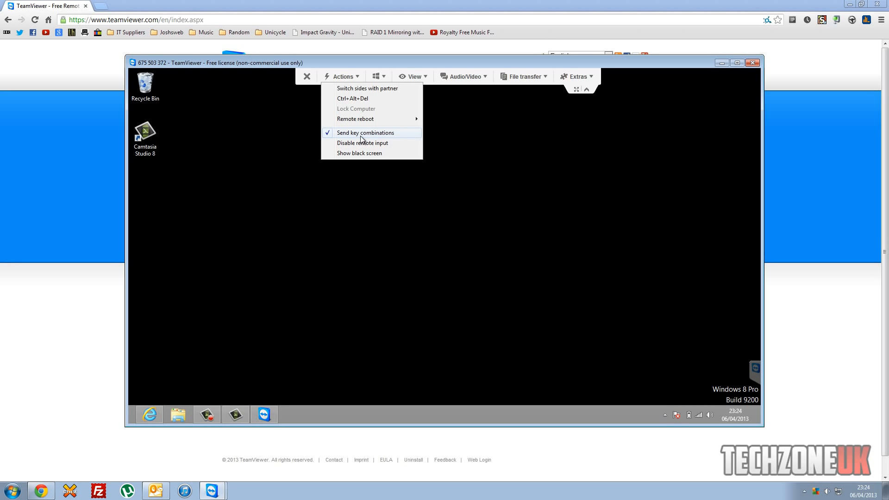
pyautogui.click(373, 144)
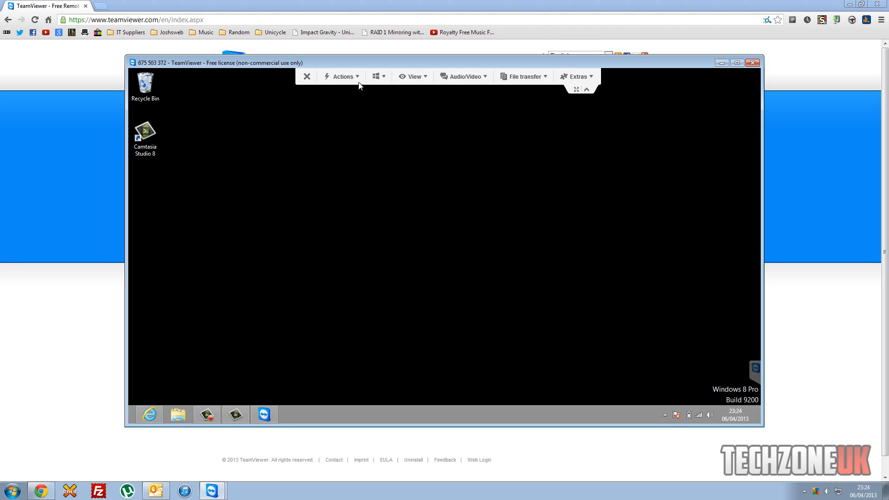
# Restore the web browser on the remote PC from full screen and close it.
pyautogui.click(149, 414)
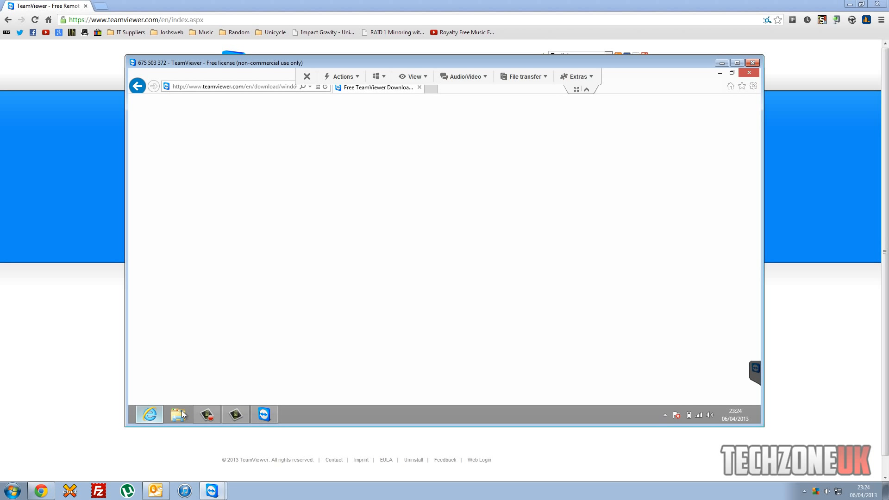
pyautogui.click(732, 73)
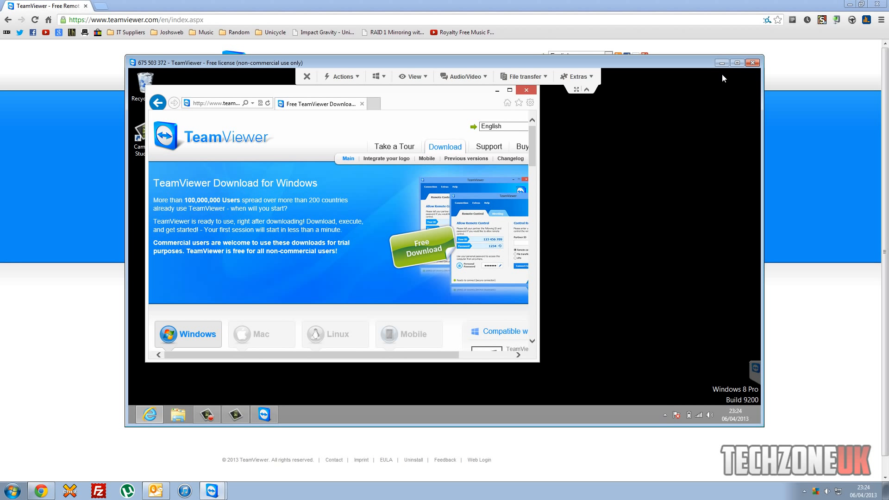
pyautogui.click(518, 91)
# Toggle Disable remote input off and on again, then choose Show black screen from Actions.
pyautogui.click(355, 75)
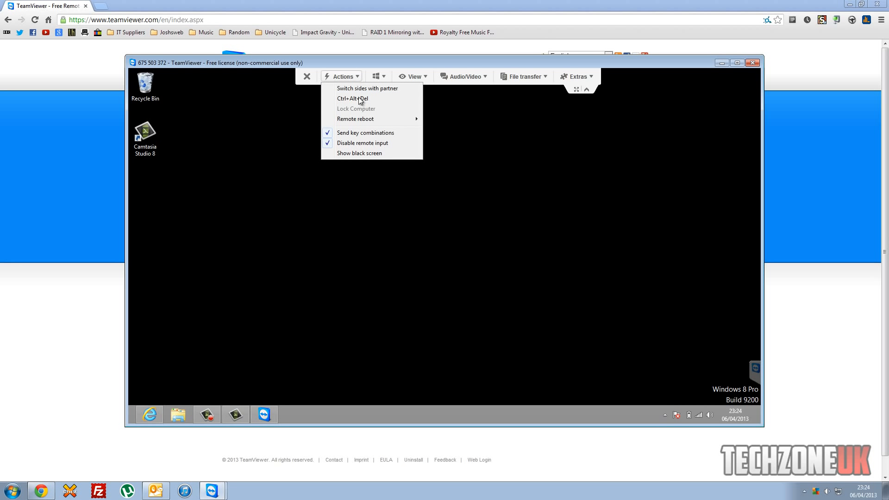
pyautogui.click(379, 146)
pyautogui.click(343, 77)
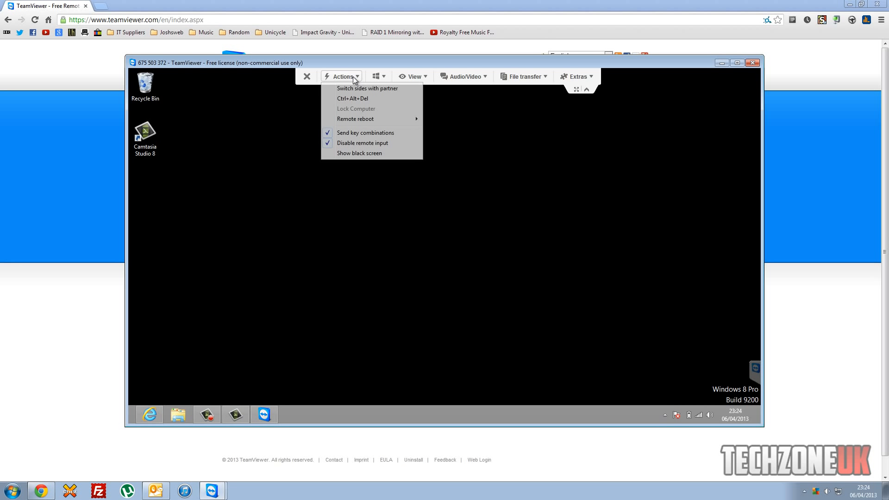
pyautogui.click(355, 142)
pyautogui.click(343, 77)
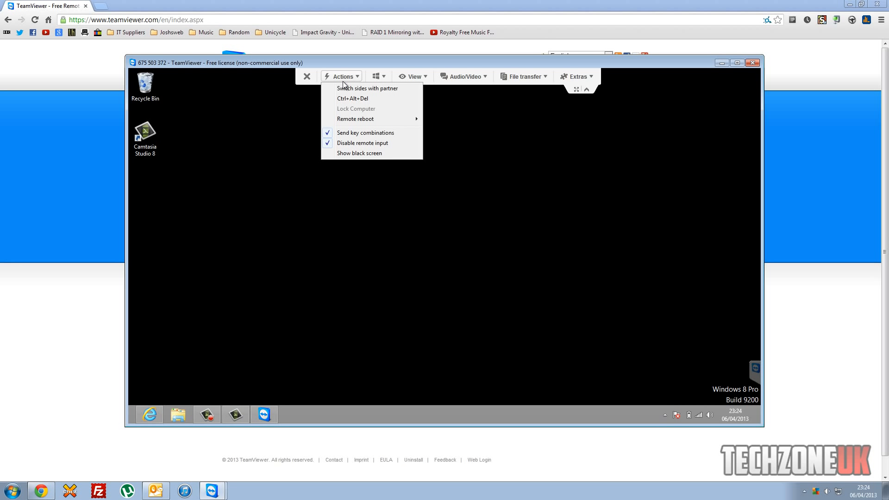
pyautogui.click(285, 187)
pyautogui.moveTo(285, 188); pyautogui.dragTo(354, 277)
pyautogui.click(355, 76)
pyautogui.click(354, 155)
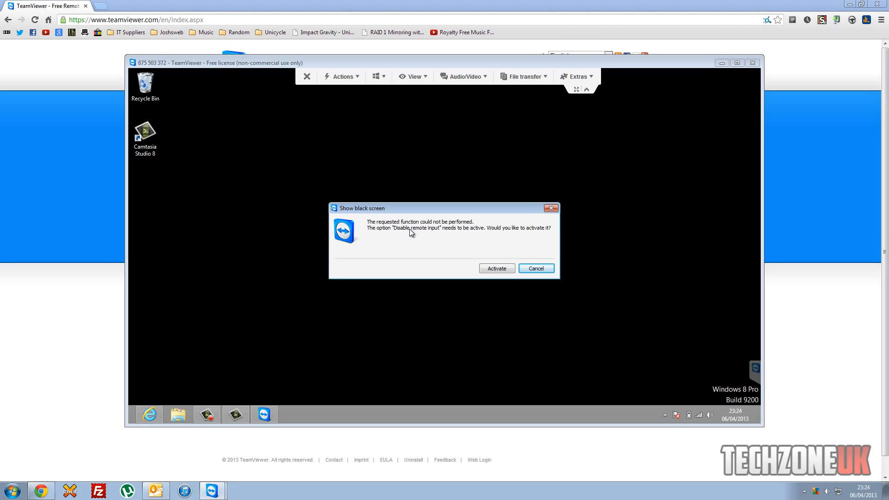
# Activate Disable remote input so the partner's screen is blacked out, repeating Show black screen once more.
pyautogui.click(504, 268)
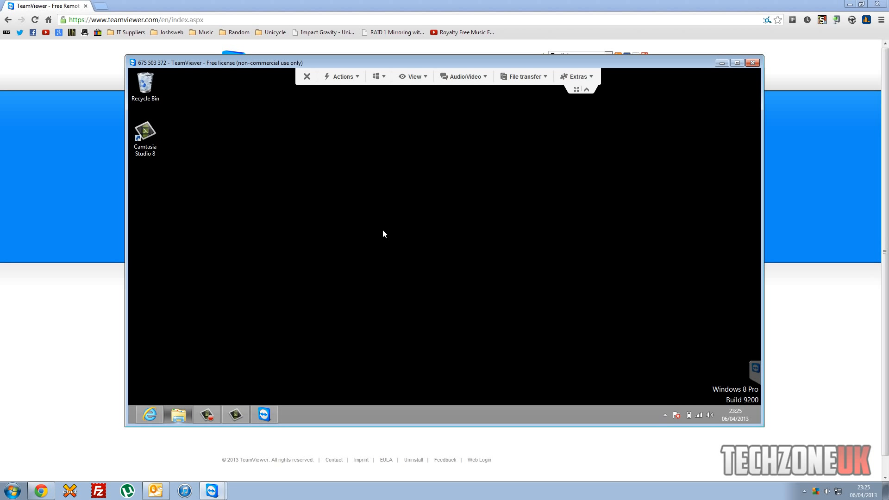
pyautogui.click(343, 77)
pyautogui.click(350, 153)
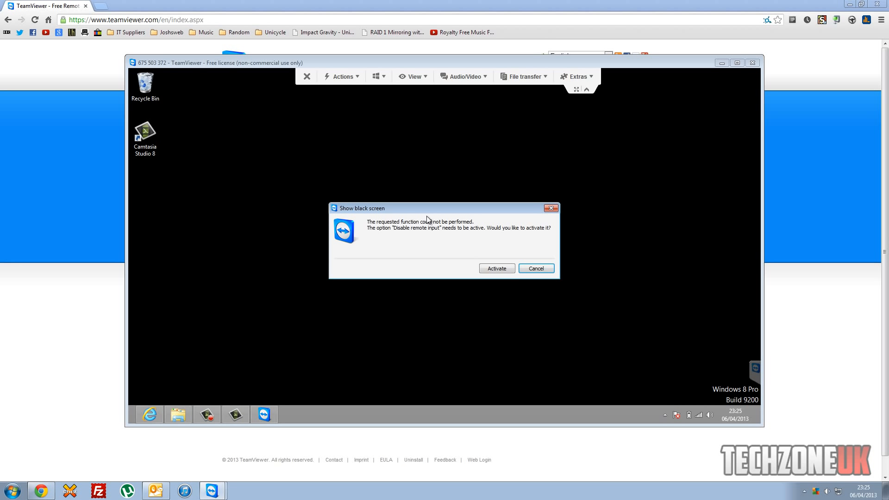
pyautogui.click(507, 271)
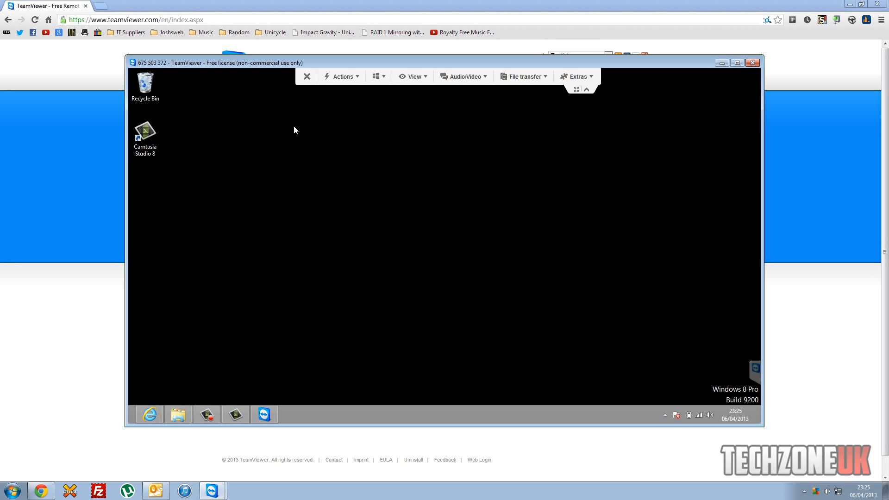
# Toggle Disable remote input in Actions and open the Windows 8 shortcut commands dropdown.
pyautogui.click(334, 76)
pyautogui.click(350, 144)
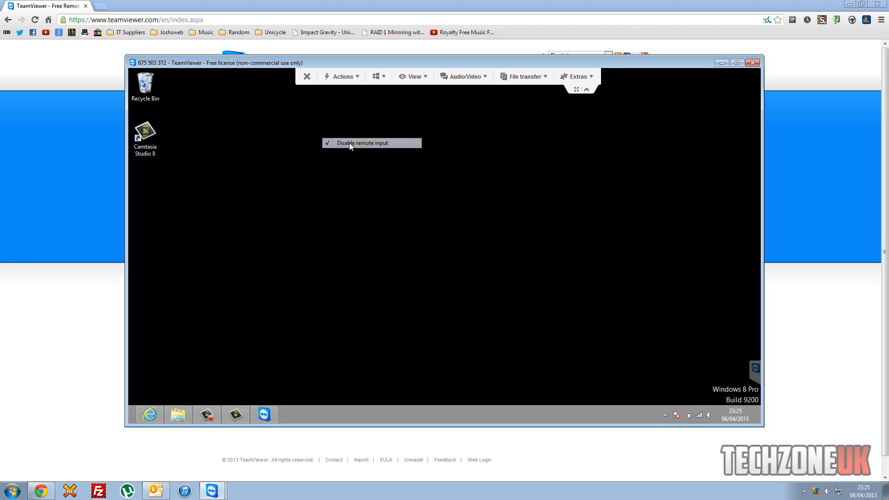
pyautogui.click(384, 77)
pyautogui.click(384, 78)
pyautogui.click(384, 78)
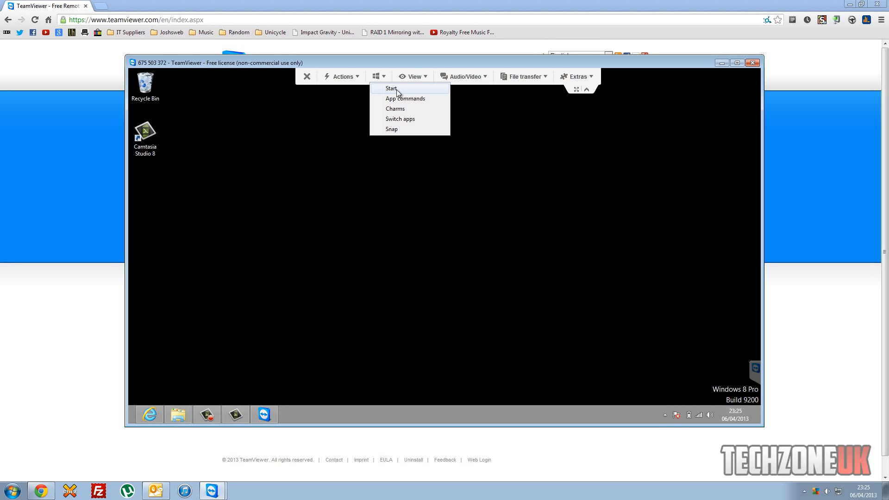
# Show the remote Windows 8 Start screen, then return to the desktop via the Desktop tile.
pyautogui.click(391, 91)
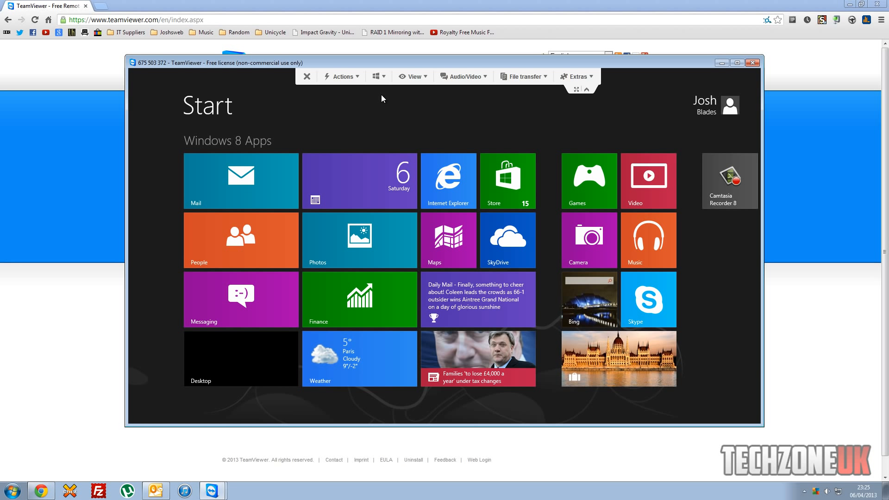
pyautogui.click(266, 351)
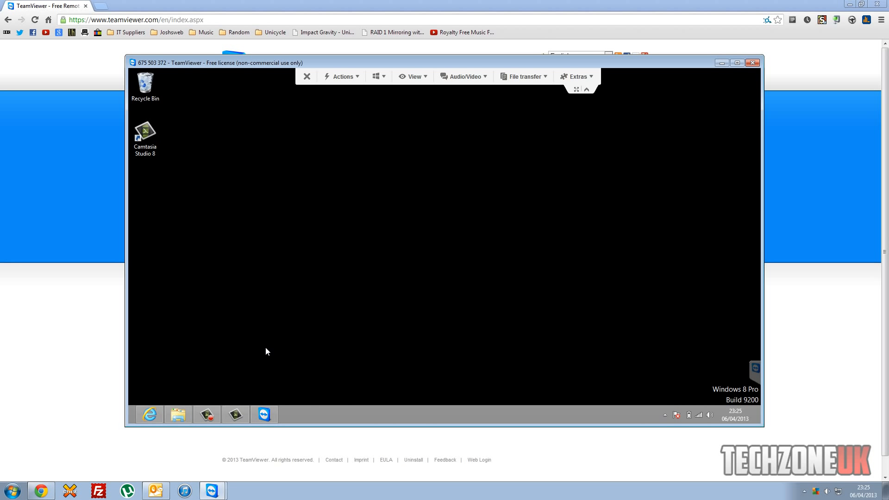
pyautogui.click(385, 77)
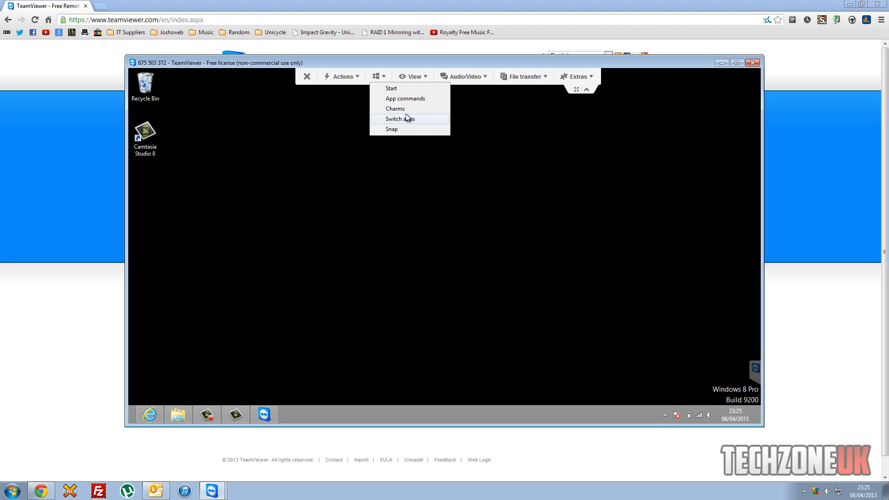
pyautogui.click(426, 74)
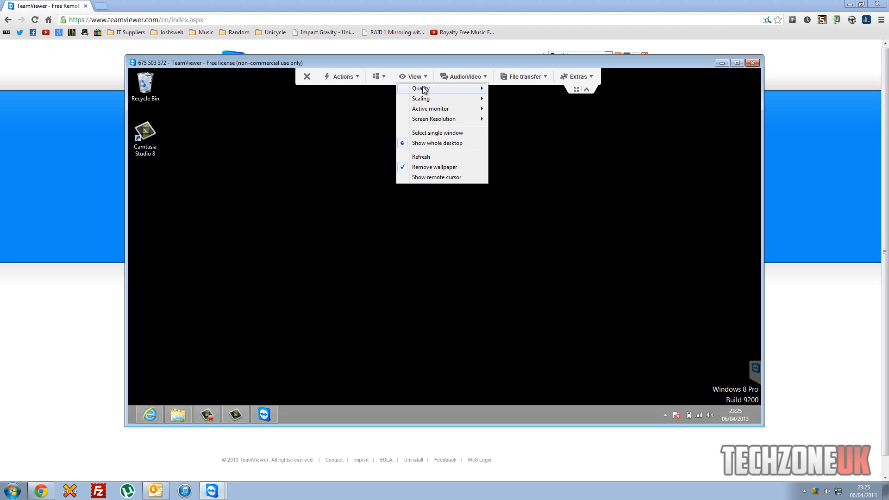
# Browse the View menu's Quality options and set Scaling to Original.
pyautogui.moveTo(433, 87)
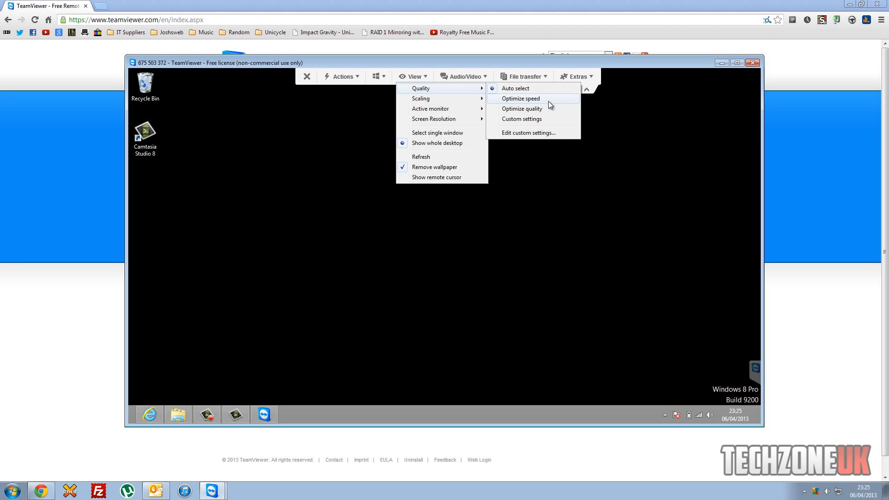
pyautogui.moveTo(454, 97)
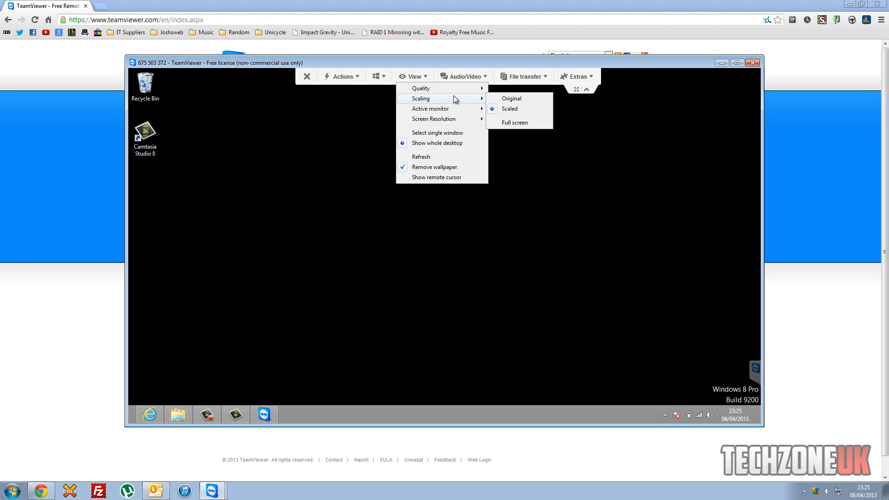
pyautogui.click(515, 99)
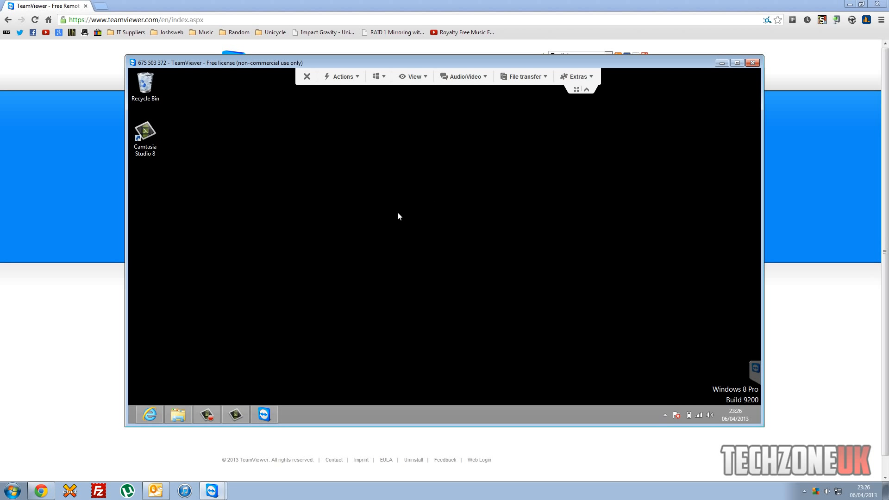
# Uncheck Disable remote input in Actions so the partner's input works again.
pyautogui.click(336, 77)
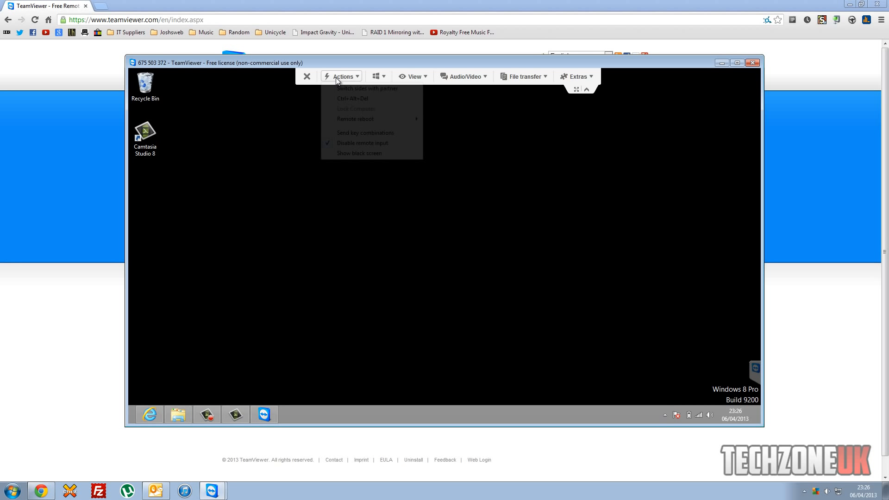
pyautogui.click(346, 142)
pyautogui.click(350, 85)
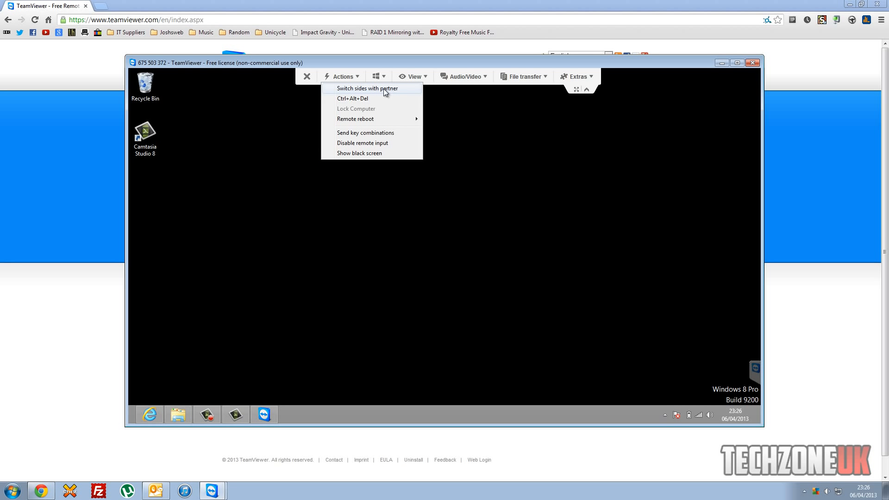
pyautogui.click(246, 163)
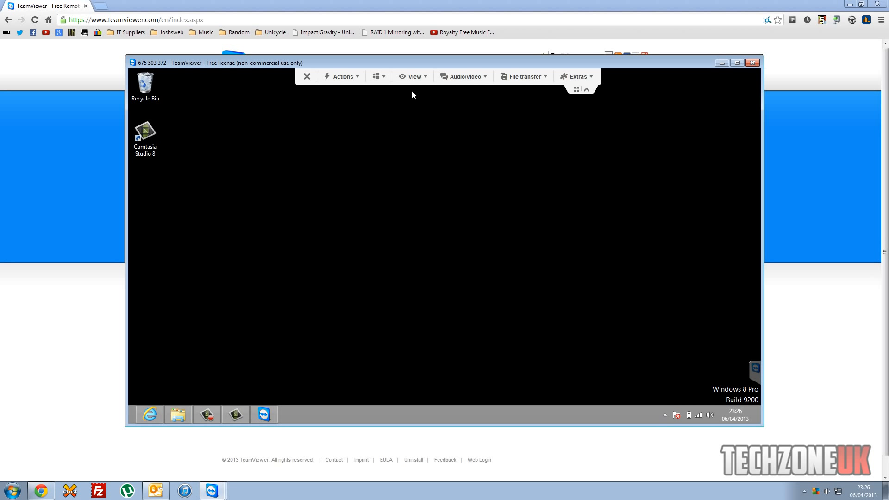
# Review the View menu's screen resolution options and refresh the remote screen image.
pyautogui.click(415, 76)
pyautogui.moveTo(436, 119)
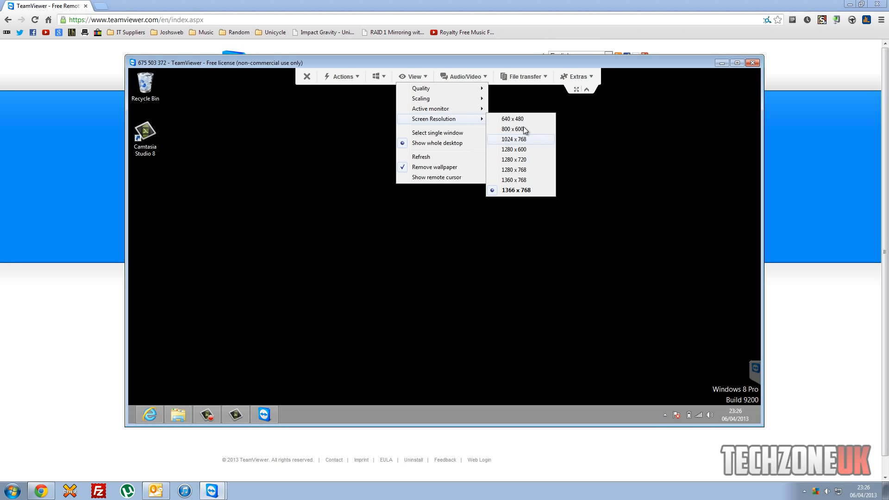
pyautogui.click(456, 157)
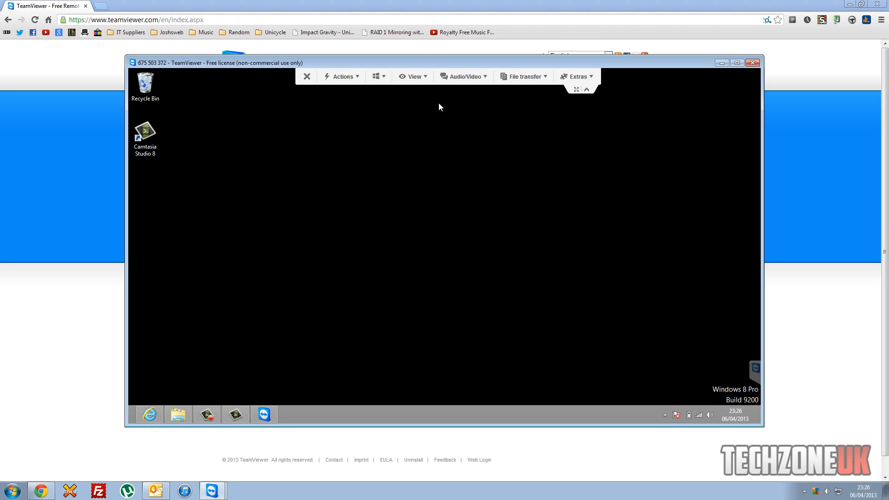
pyautogui.click(426, 79)
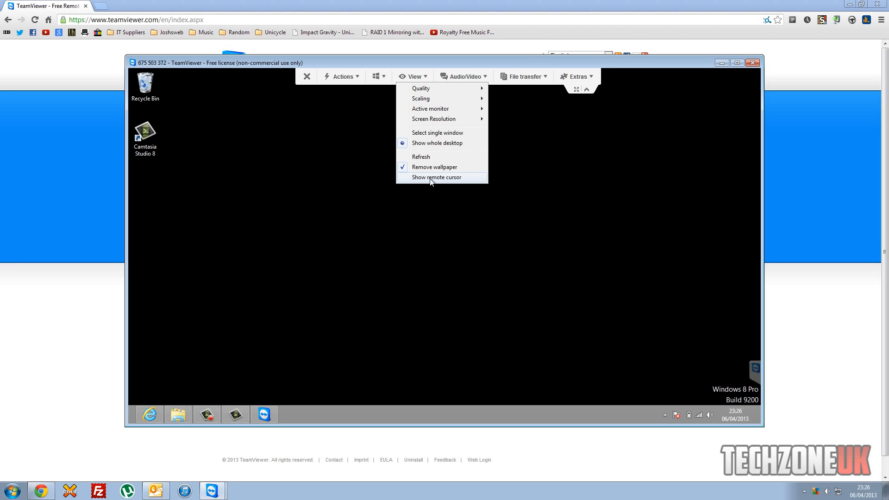
pyautogui.click(463, 77)
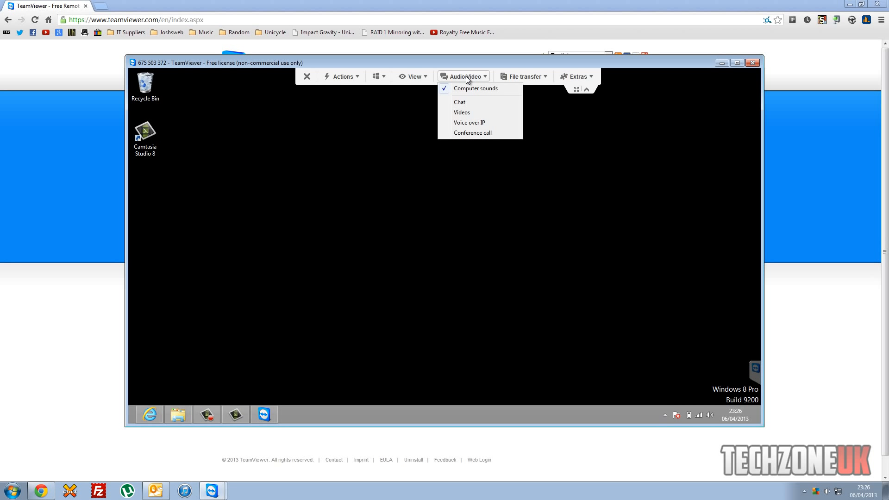
# Send the message 'hi' in the session chat.
pyautogui.click(468, 102)
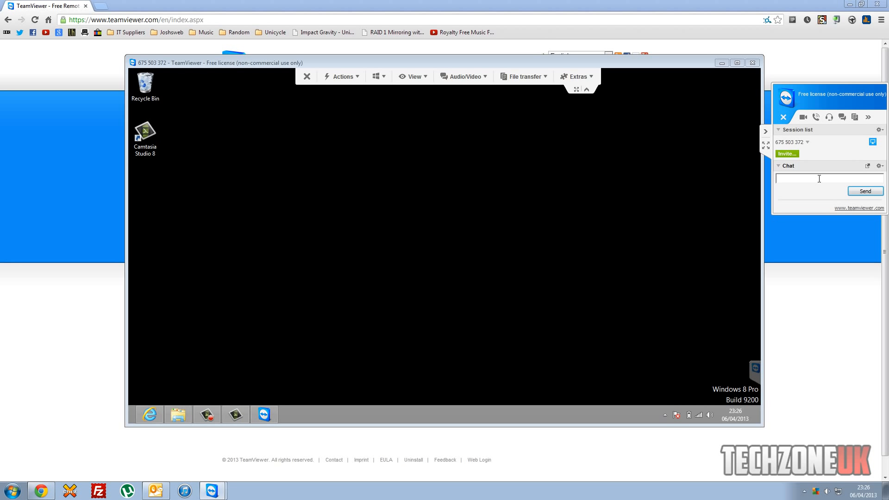
pyautogui.write('hi')
pyautogui.press('Return')
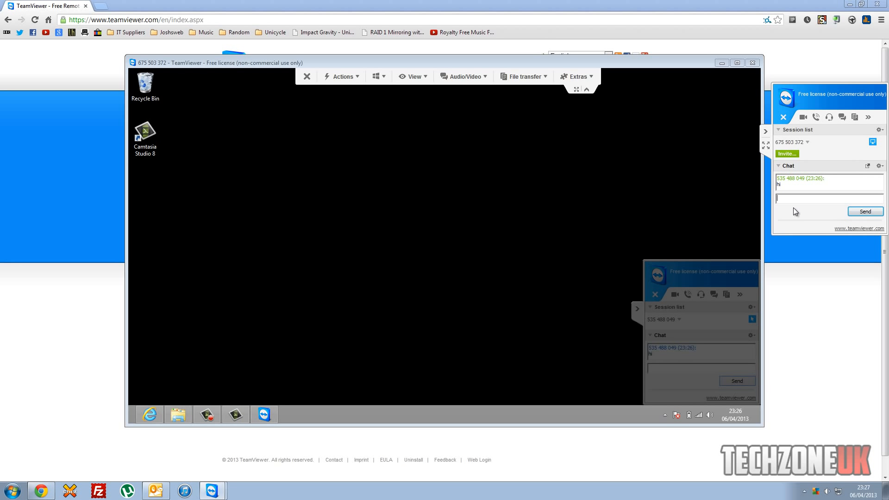
# Send a second chat message, 'test msg', and check it on the remote side.
pyautogui.click(678, 370)
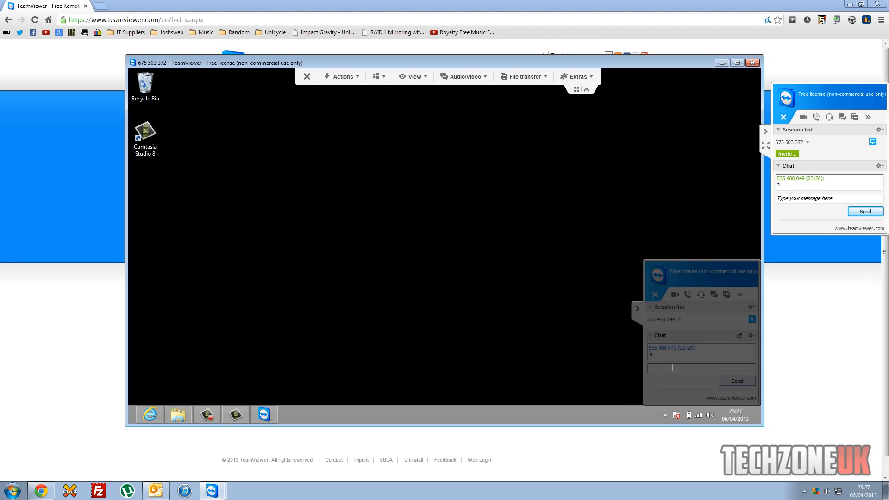
pyautogui.click(817, 199)
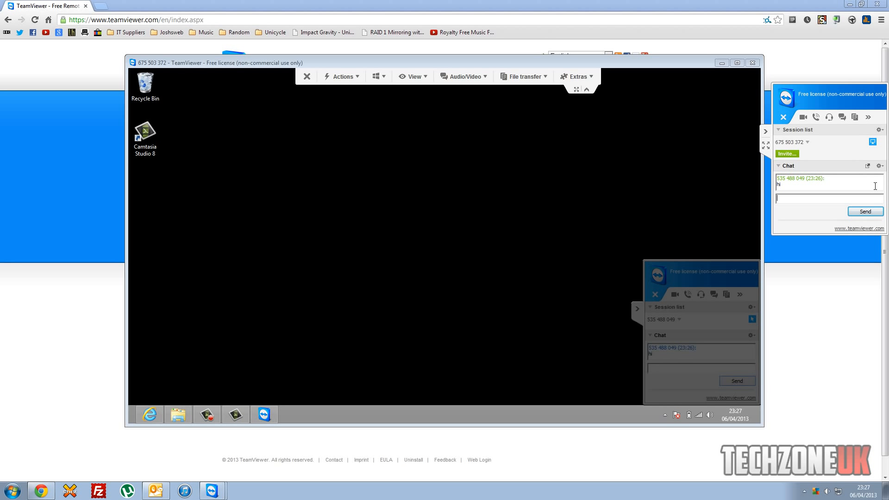
pyautogui.write('test msg')
pyautogui.press('Return')
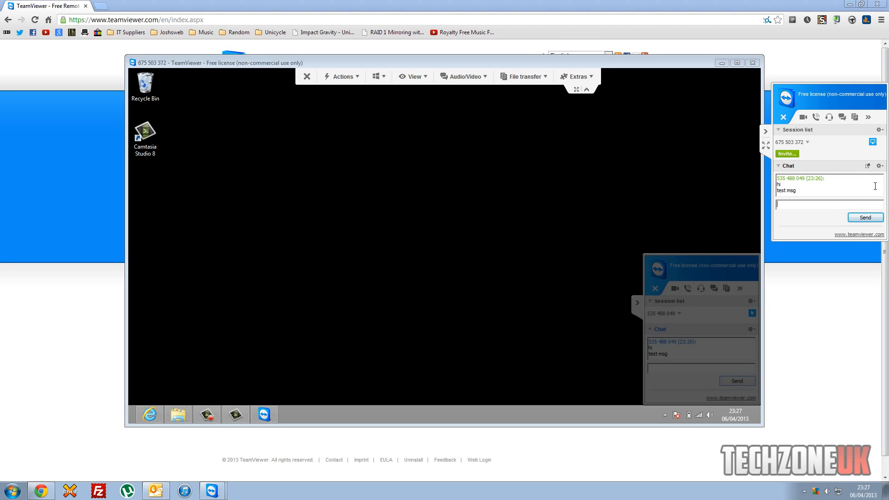
pyautogui.click(709, 354)
# Collapse the side panel and start a file transfer with the remote PC.
pyautogui.click(765, 132)
pyautogui.click(463, 76)
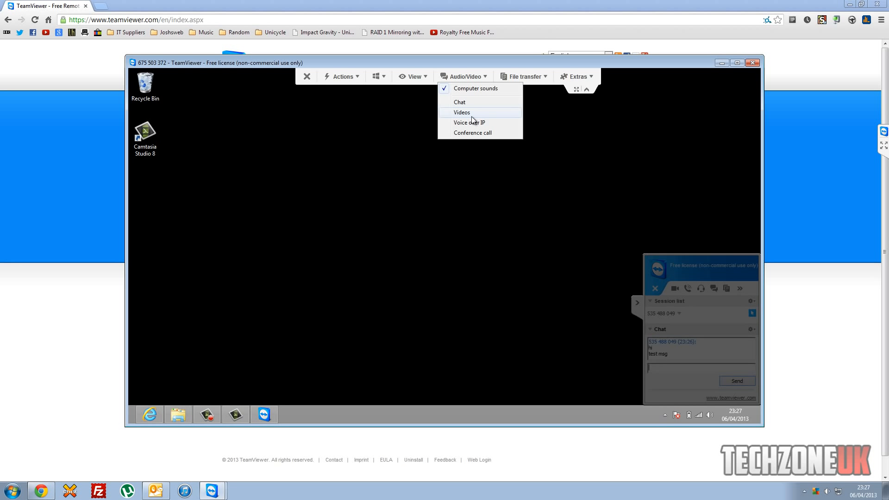
pyautogui.click(525, 77)
pyautogui.click(521, 88)
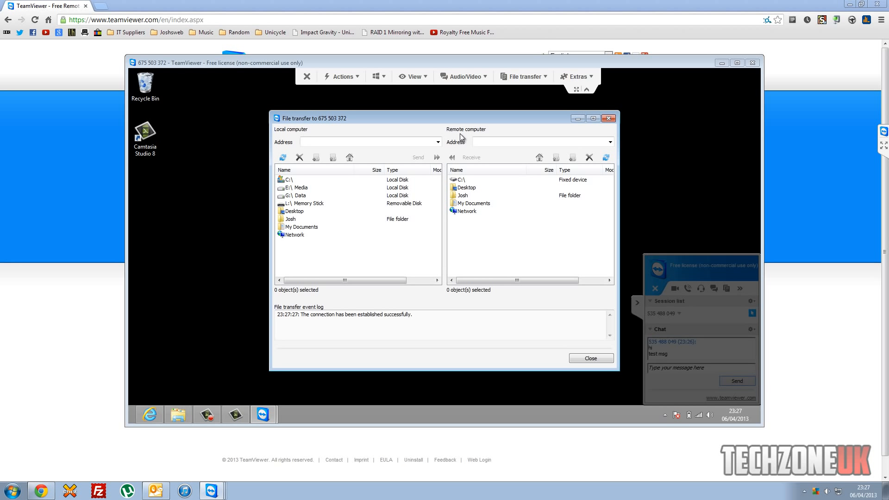
# Browse the remote C:\ drive, then close the file transfer window.
pyautogui.moveTo(433, 117); pyautogui.dragTo(391, 334)
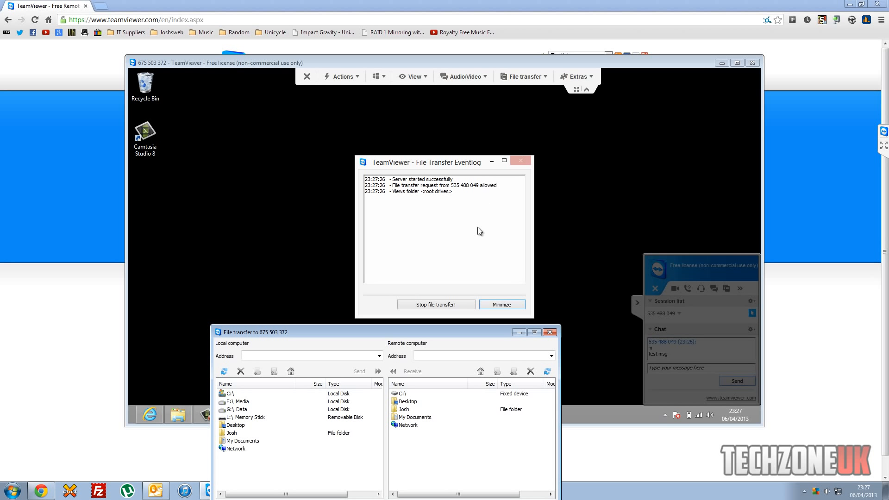
pyautogui.moveTo(436, 333); pyautogui.dragTo(424, 141)
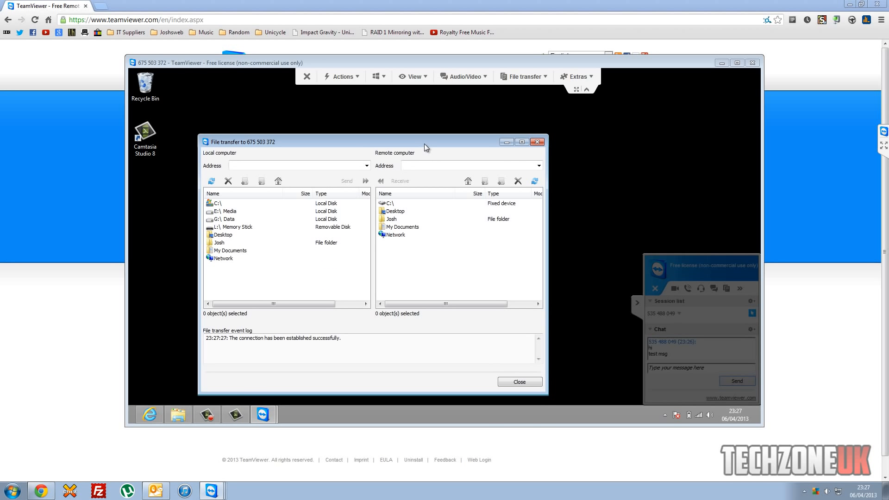
pyautogui.click(388, 204)
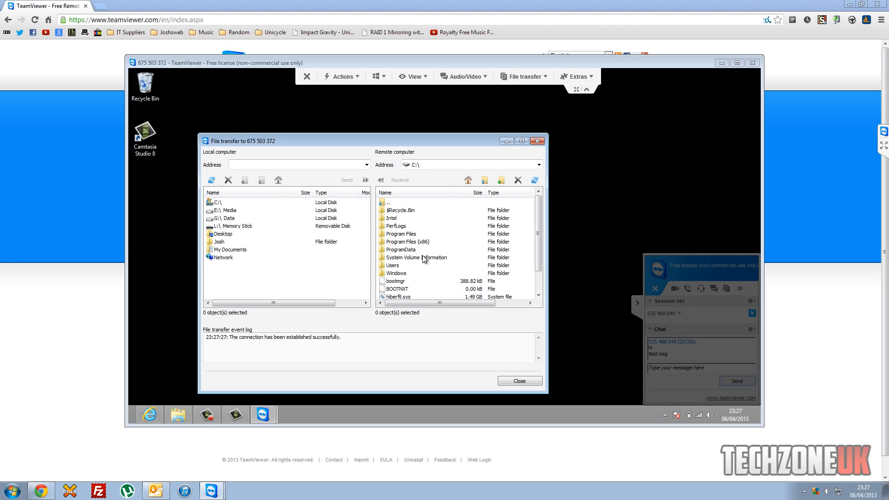
pyautogui.moveTo(535, 228)
pyautogui.mouseDown()
pyautogui.moveTo(541, 255)
pyautogui.moveTo(537, 217)
pyautogui.mouseUp()
pyautogui.click(537, 141)
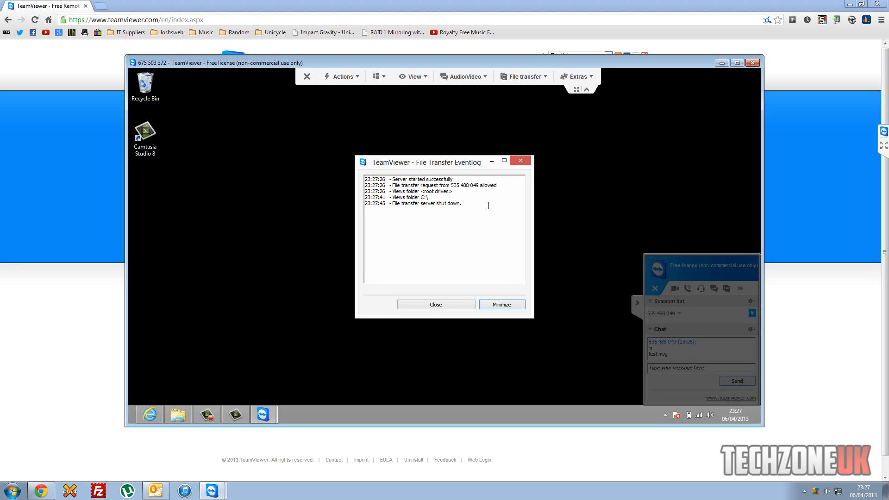
pyautogui.click(524, 77)
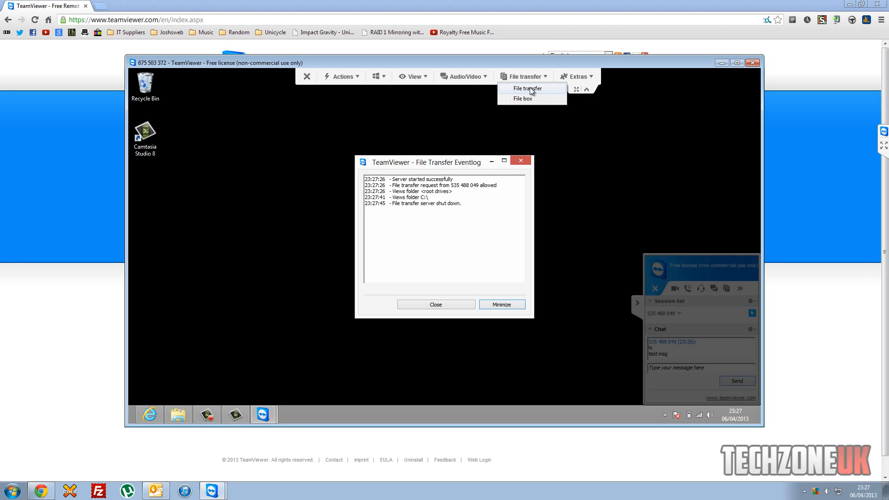
# View the remote computer's system information from Extras, then close it.
pyautogui.click(579, 76)
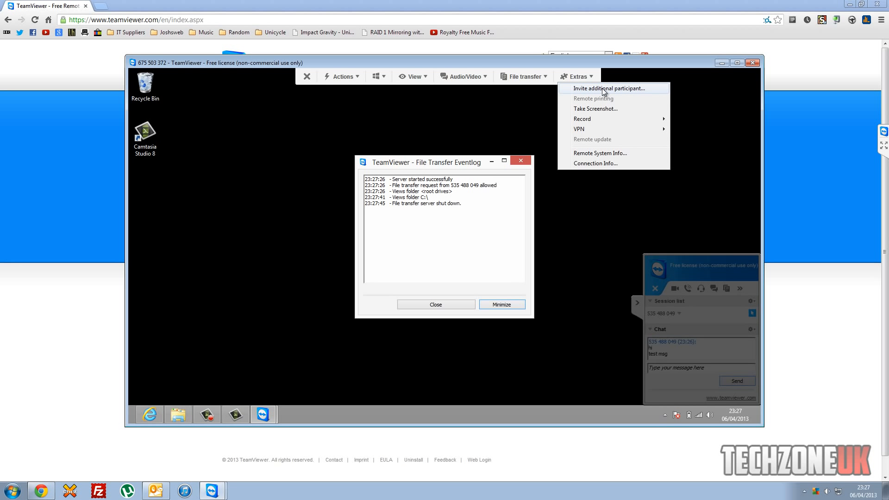
pyautogui.moveTo(602, 119)
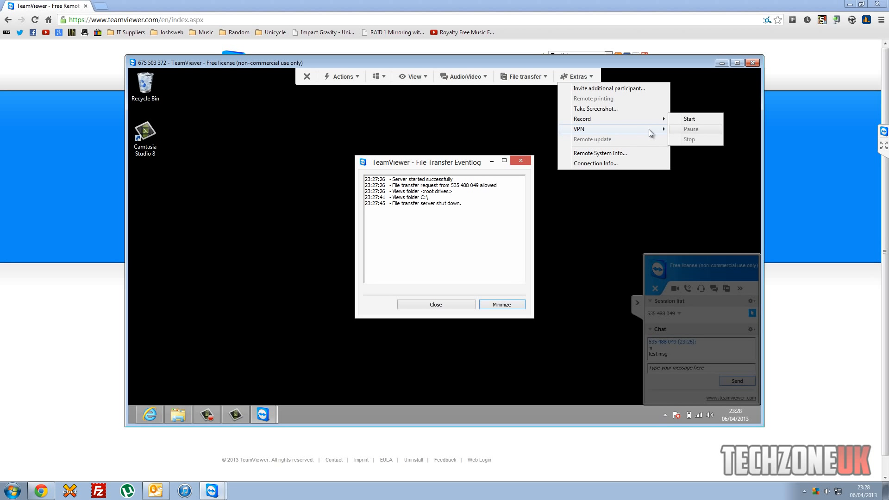
pyautogui.moveTo(650, 130)
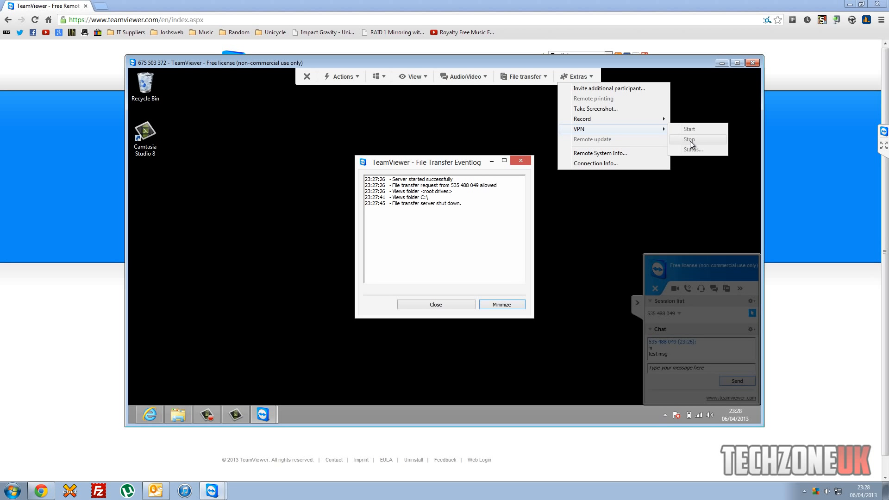
pyautogui.click(635, 154)
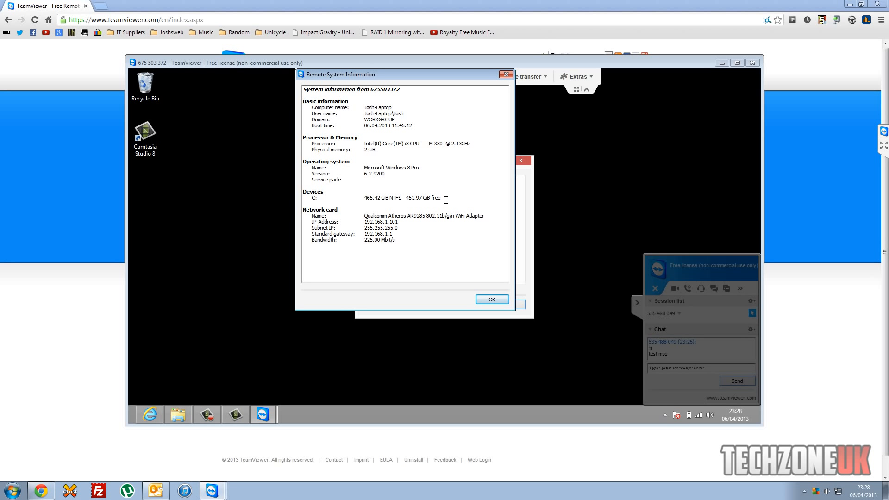
pyautogui.click(506, 75)
# Check the connection info, then close it and the file transfer event log.
pyautogui.click(571, 78)
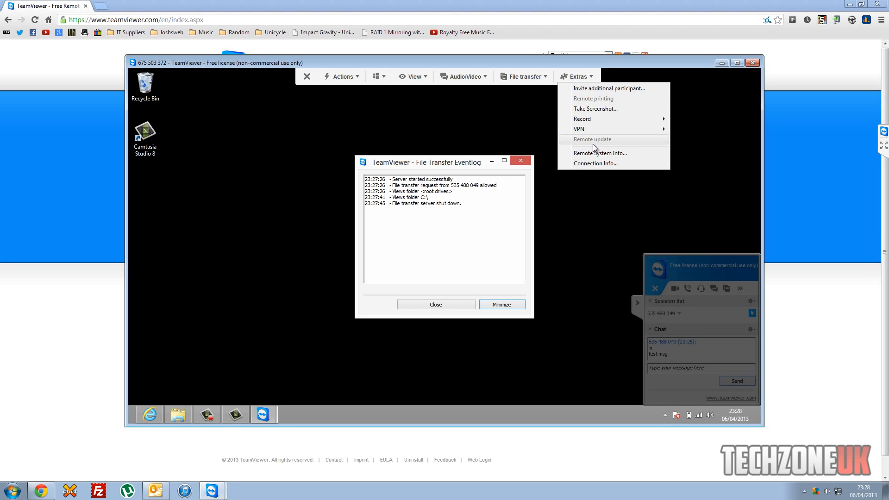
pyautogui.click(595, 166)
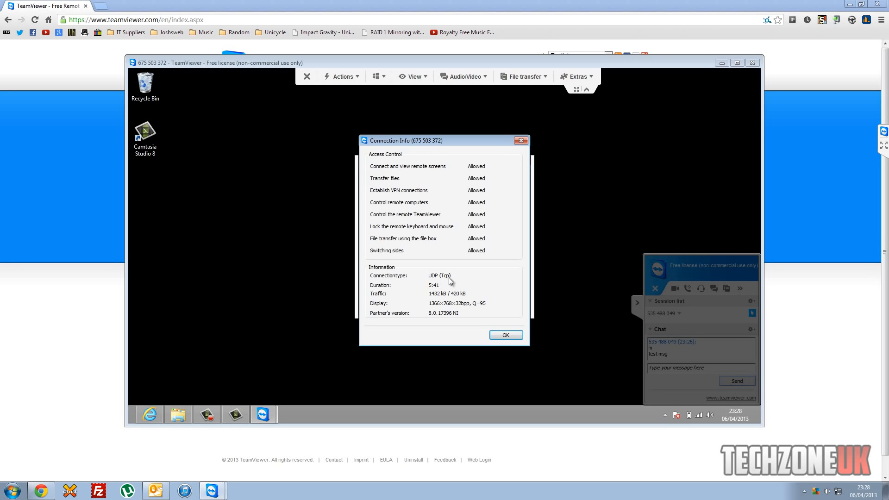
pyautogui.click(503, 334)
pyautogui.click(490, 304)
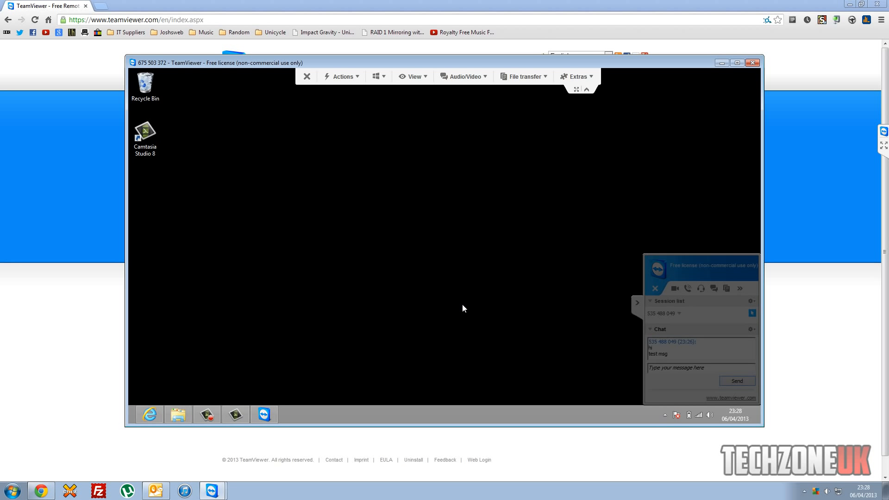
# Collapse the remote side panel and check the monitor selection dropdown.
pyautogui.click(638, 303)
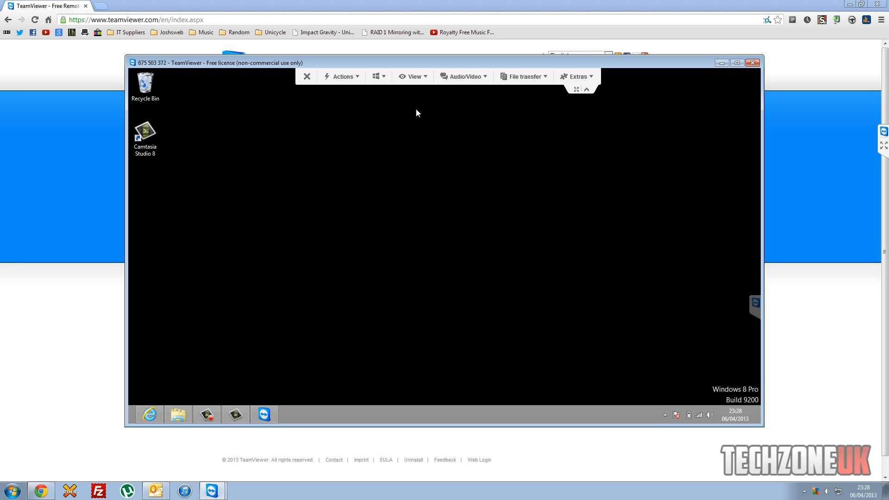
pyautogui.click(375, 78)
pyautogui.click(375, 78)
# Bring the Chrome TeamViewer homepage in front of the session window.
pyautogui.click(117, 164)
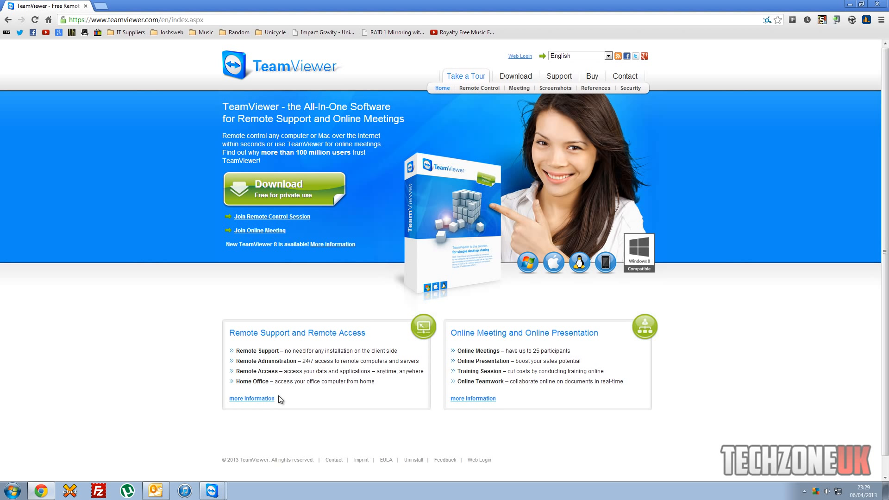
pyautogui.moveTo(213, 491)
pyautogui.click(225, 466)
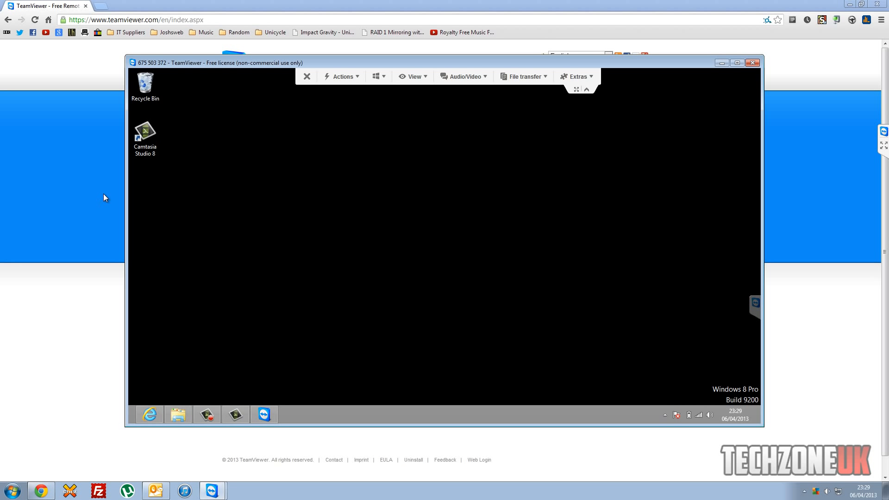
pyautogui.click(106, 207)
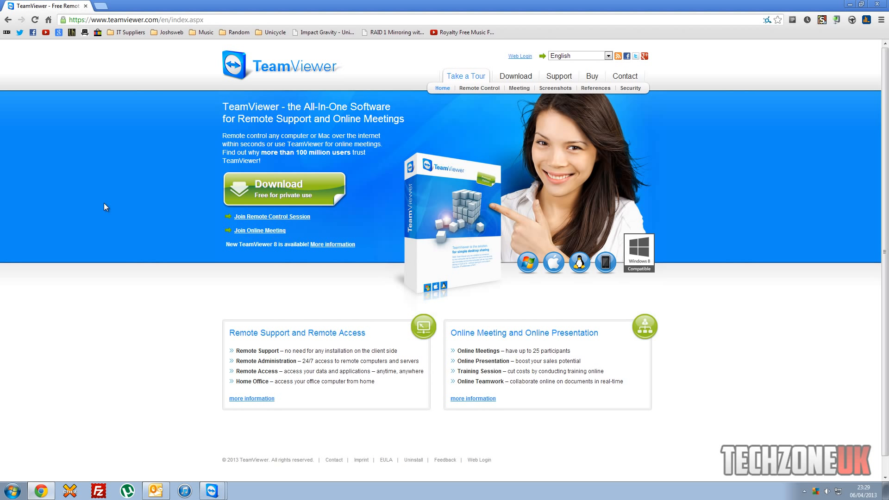